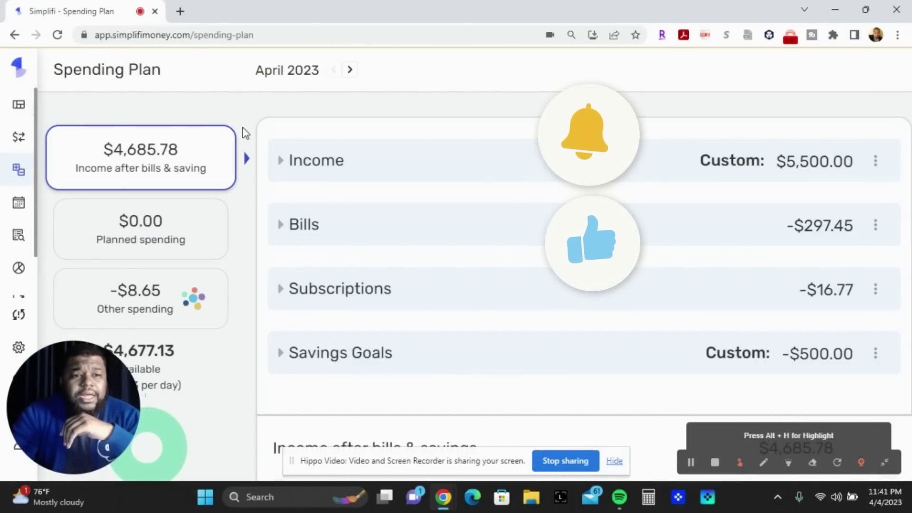
# Open the dashboard and look over its Spending Plan, recent spending and Upcoming cards.
pyautogui.click(32, 112)
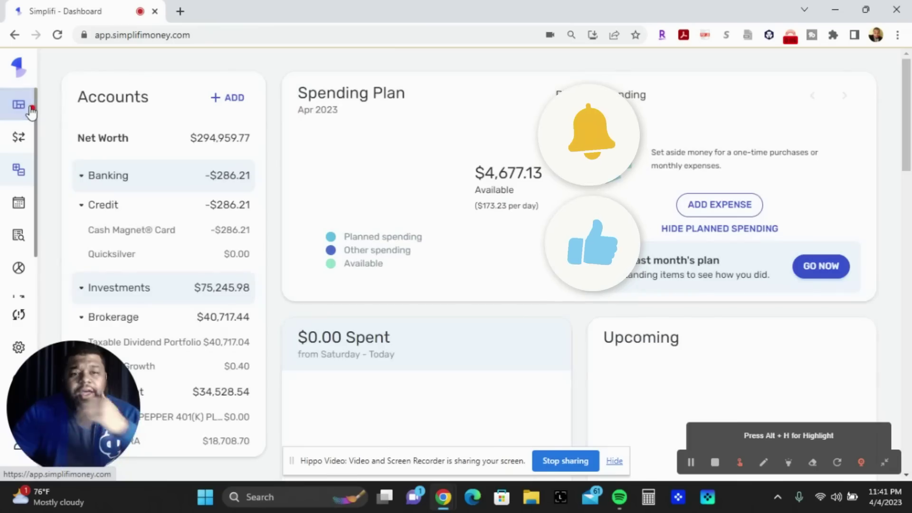
pyautogui.click(32, 112)
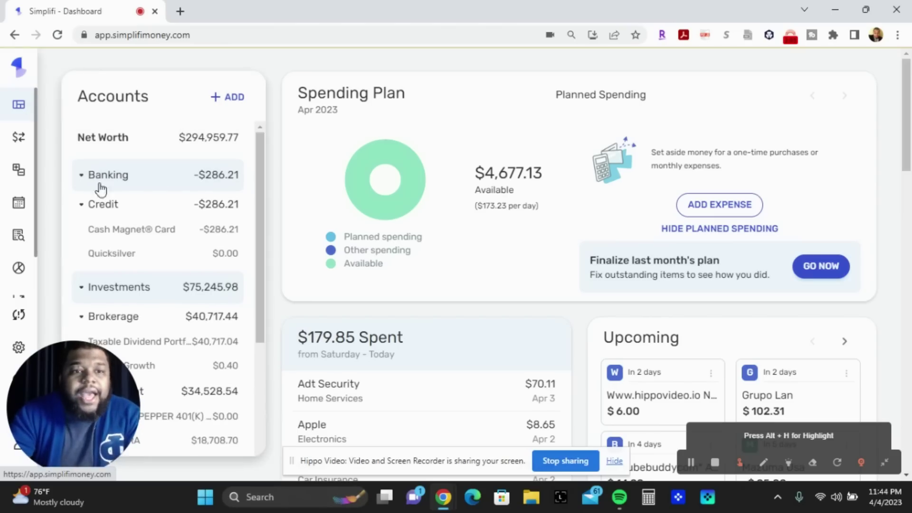
pyautogui.moveTo(29, 110)
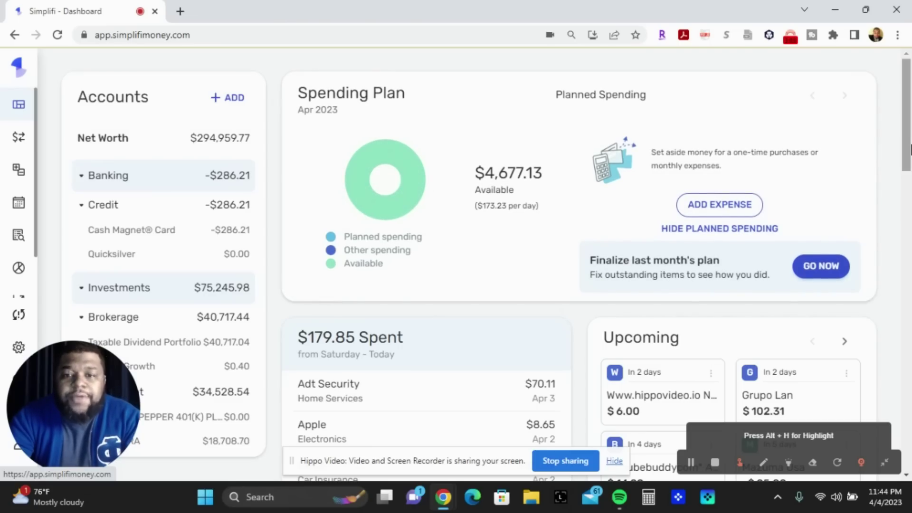
pyautogui.scroll(-3, 910, 150)
pyautogui.scroll(3, 910, 150)
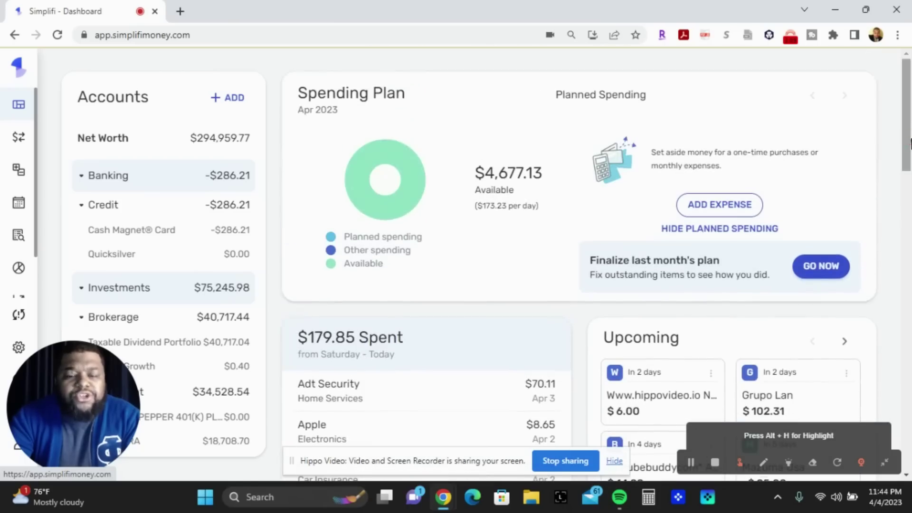
pyautogui.moveTo(445, 256)
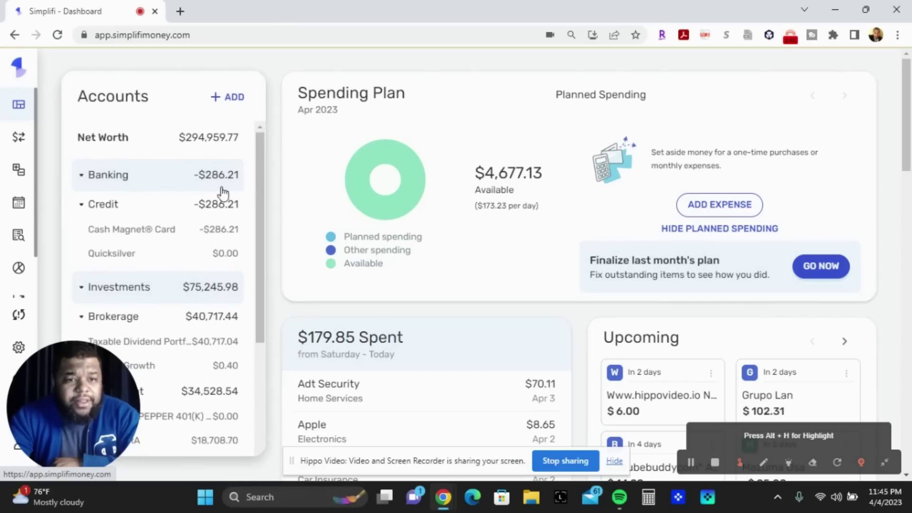
# Review the dashboard's accounts list from the banking and credit accounts down to investments, retirement and property.
pyautogui.scroll(-1, 253, 233)
pyautogui.scroll(-1, 253, 232)
pyautogui.scroll(1, 254, 231)
pyautogui.click(253, 225)
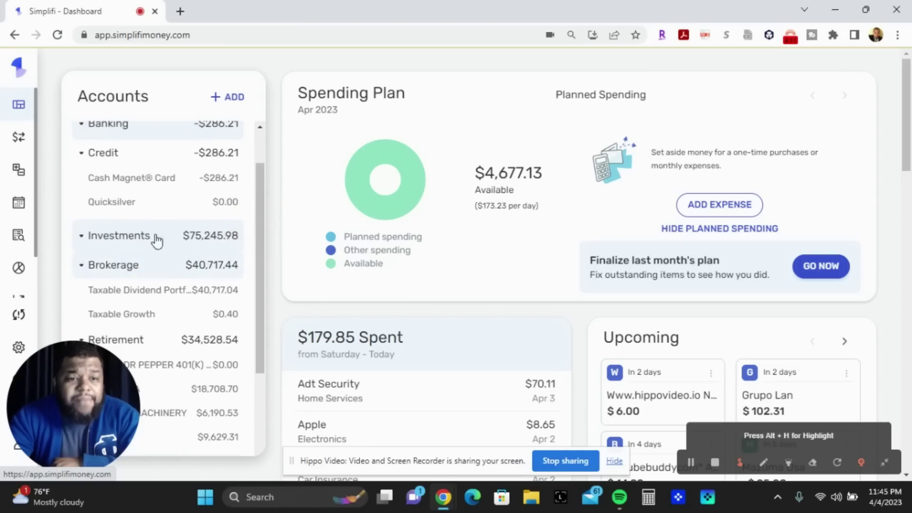
pyautogui.moveTo(259, 239); pyautogui.dragTo(265, 327)
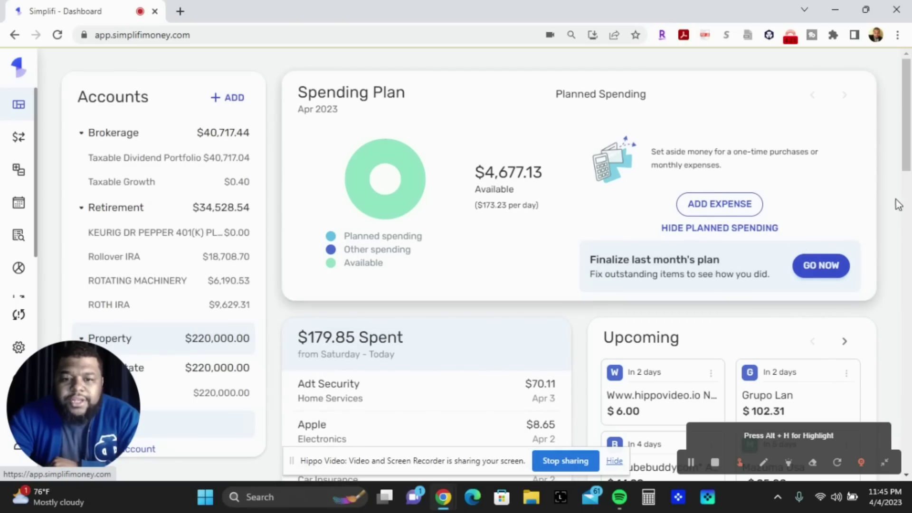
# Open the transactions for all accounts and view the Transaction Activity list below the upcoming items.
pyautogui.moveTo(21, 139)
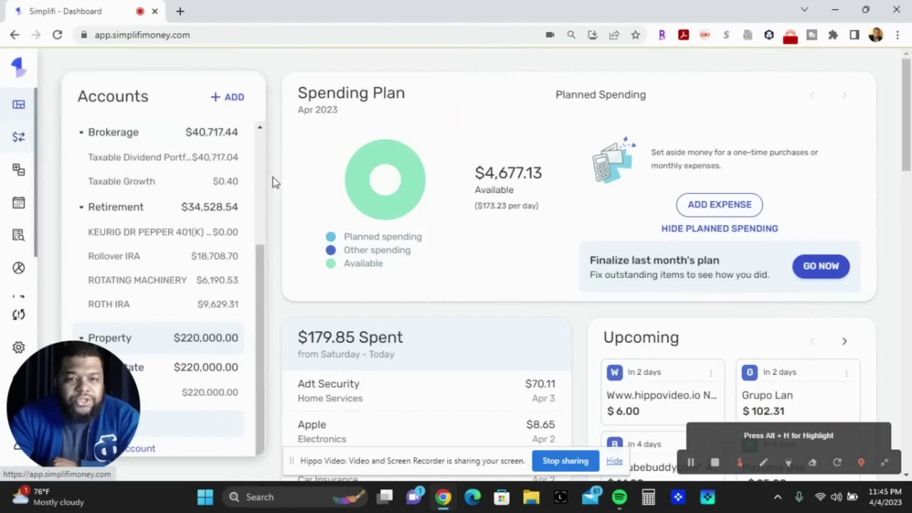
pyautogui.click(49, 143)
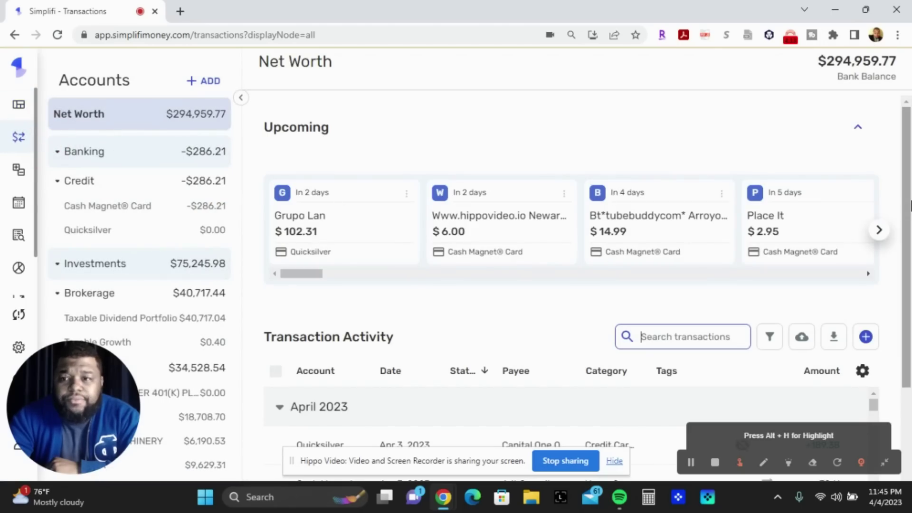
pyautogui.scroll(-5, 910, 196)
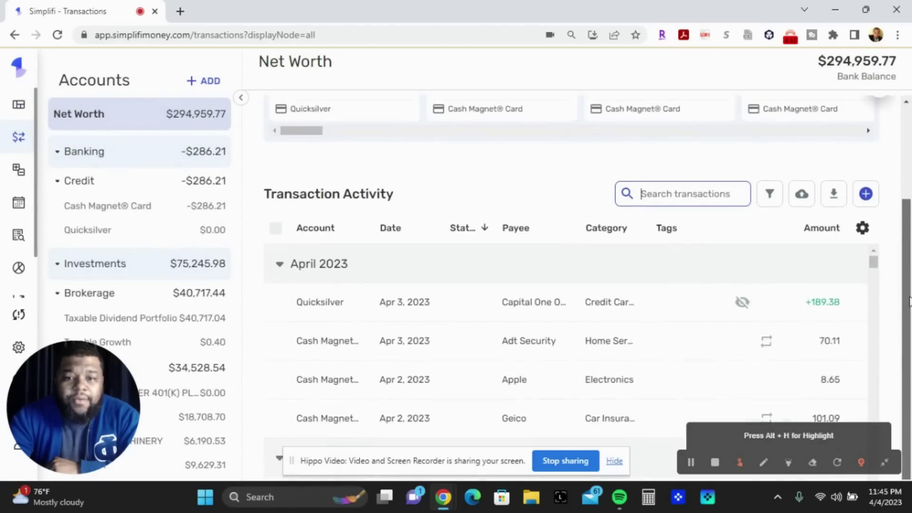
pyautogui.click(908, 351)
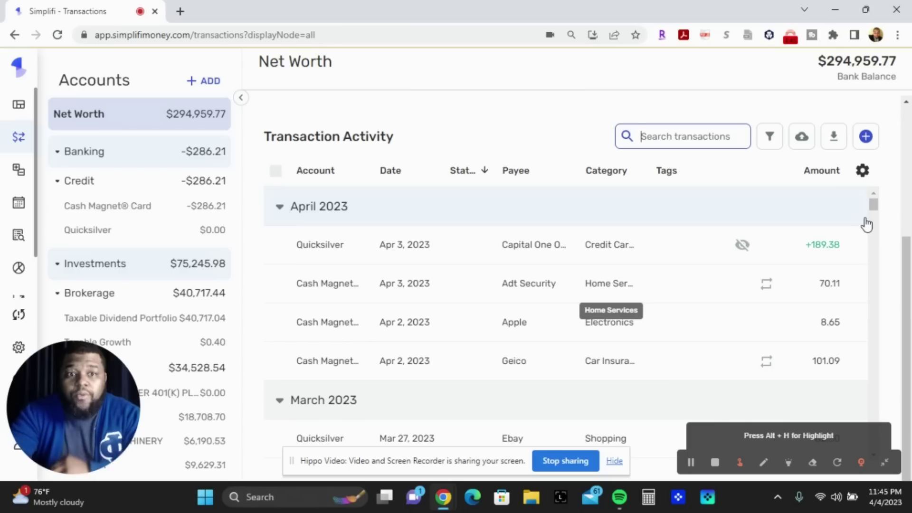
# Limit the transactions to the Banking accounts and browse their April and March 2023 entries.
pyautogui.click(117, 154)
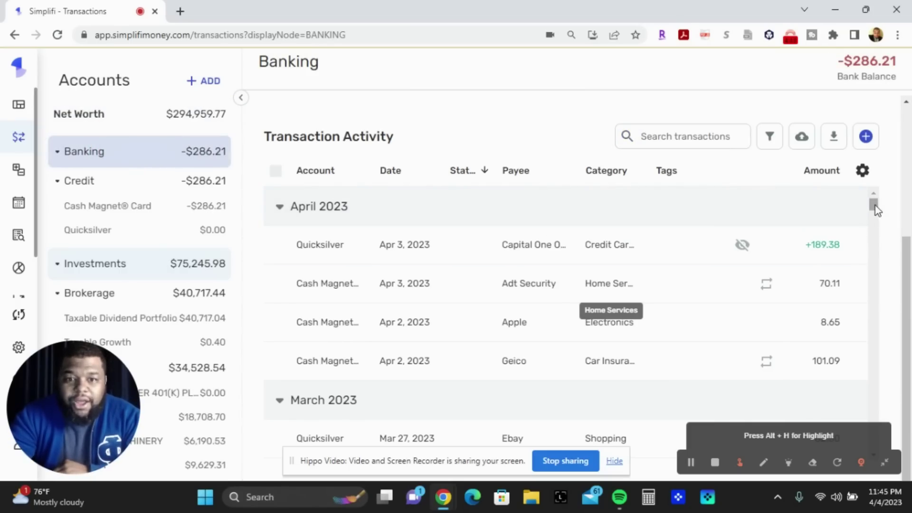
pyautogui.moveTo(876, 206); pyautogui.dragTo(876, 215)
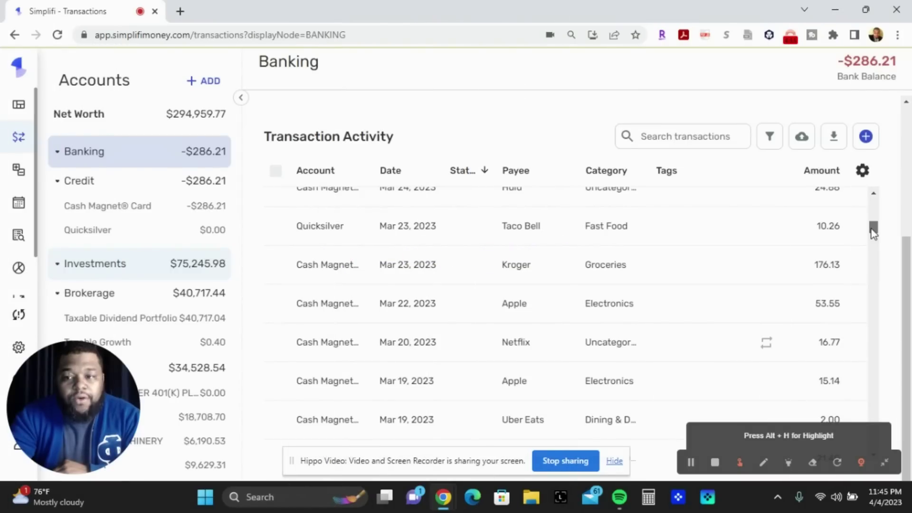
pyautogui.moveTo(873, 233); pyautogui.dragTo(873, 202)
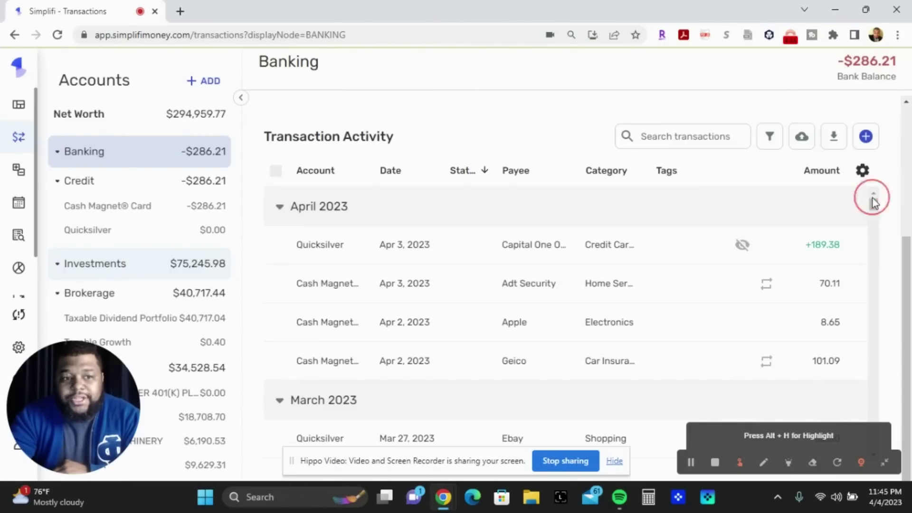
# Open the upcoming bills and income and review the Coming Soon, Coming Later and Recently Posted items.
pyautogui.click(35, 203)
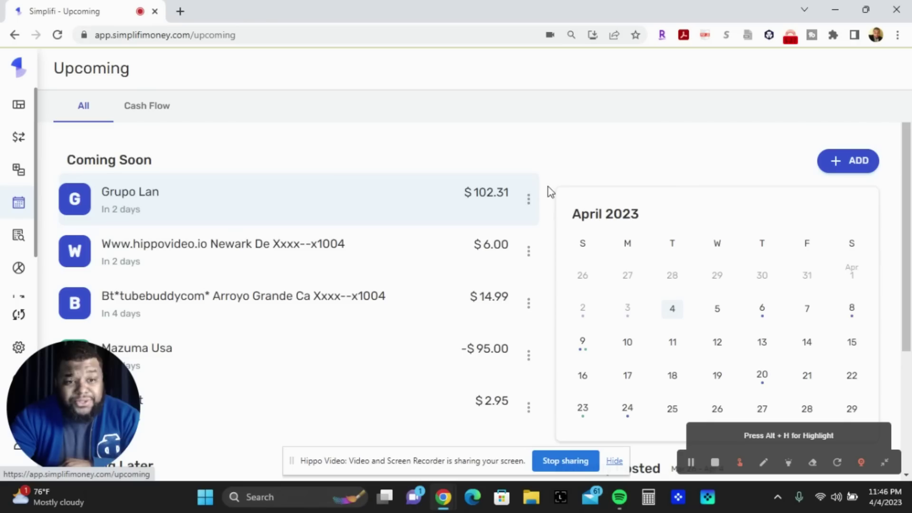
pyautogui.moveTo(908, 217); pyautogui.dragTo(907, 261)
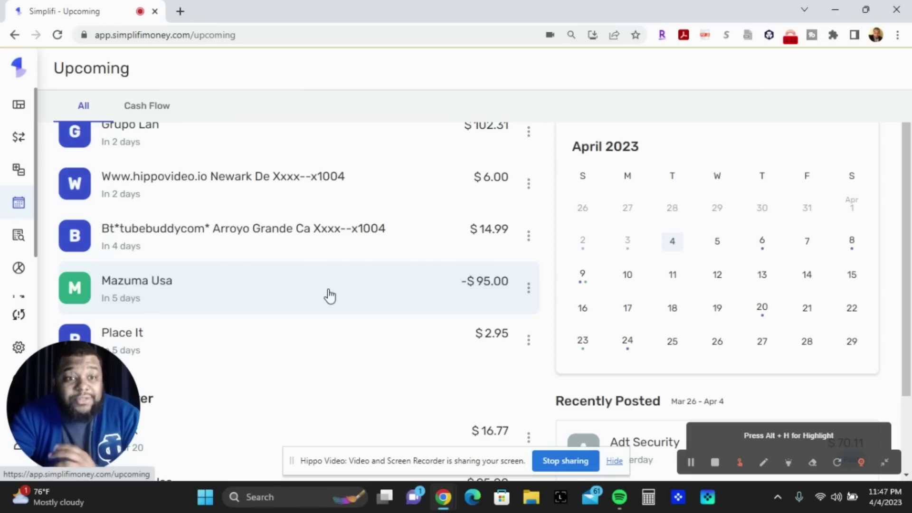
pyautogui.scroll(-3, 910, 247)
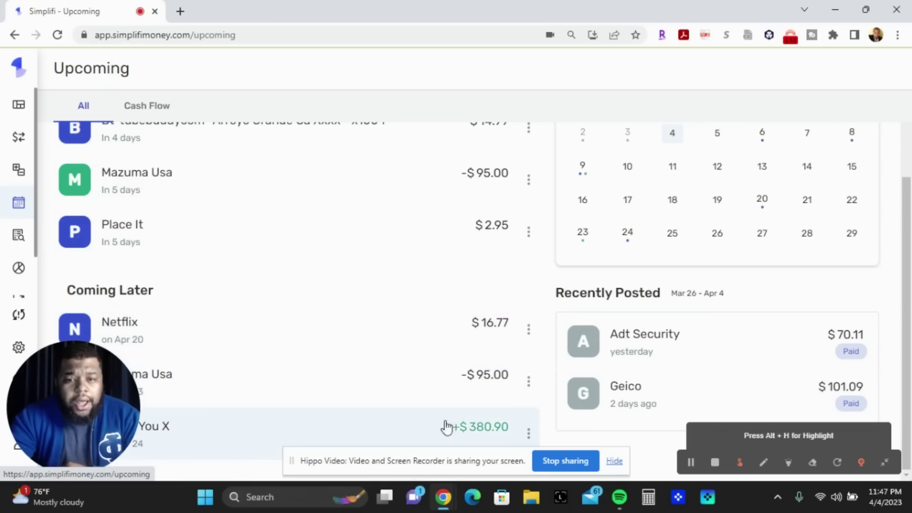
pyautogui.moveTo(908, 268); pyautogui.dragTo(909, 212)
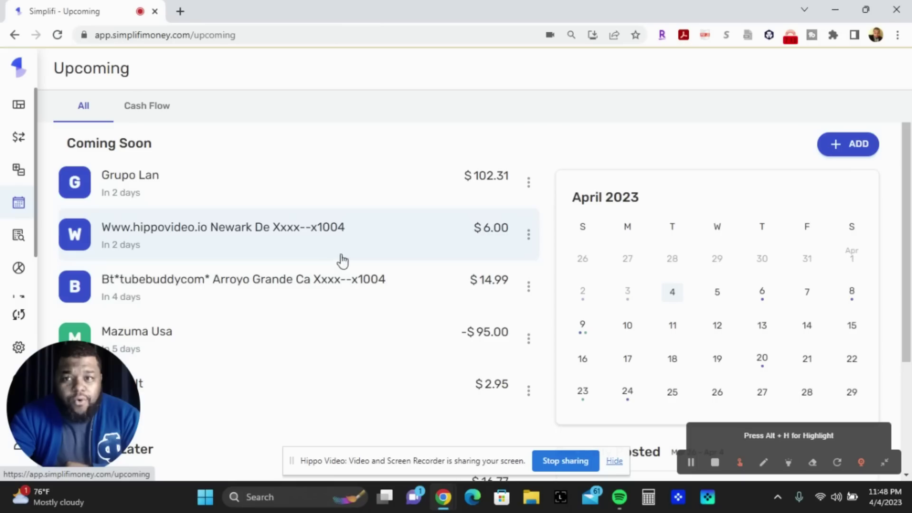
# Open the April 2023 spending plan, expand Bills to review every listed bill, and collapse the section again.
pyautogui.moveTo(8, 242)
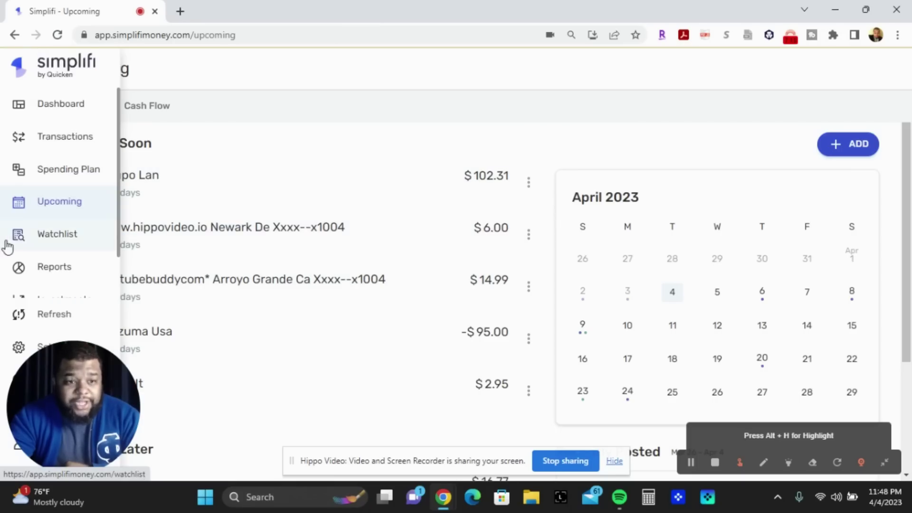
pyautogui.click(50, 179)
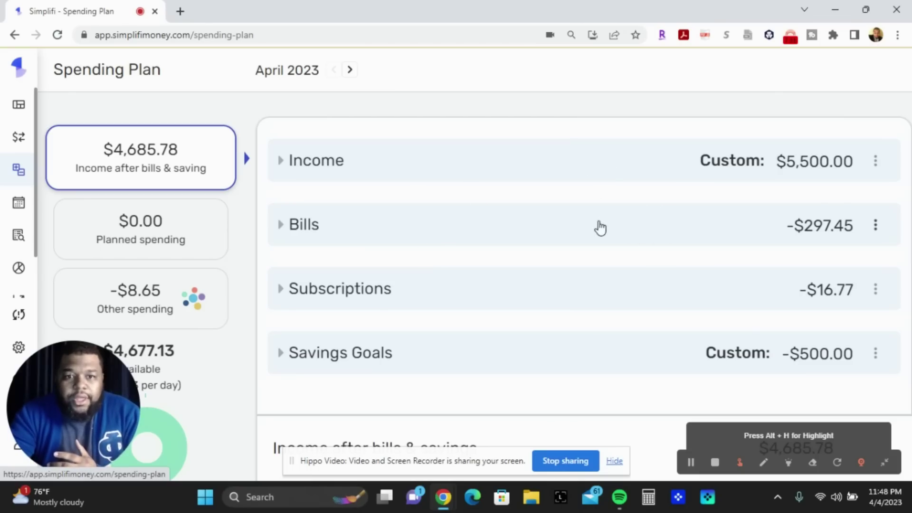
pyautogui.click(600, 228)
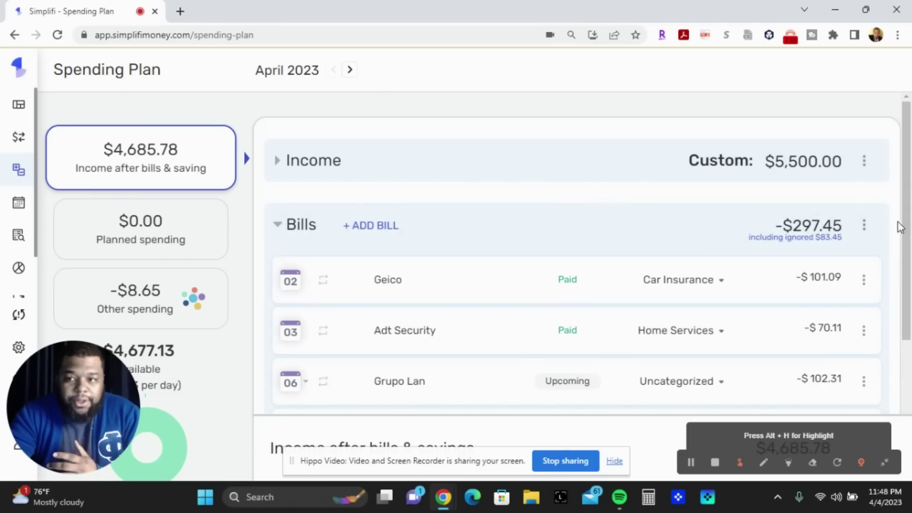
pyautogui.moveTo(905, 226); pyautogui.dragTo(896, 309)
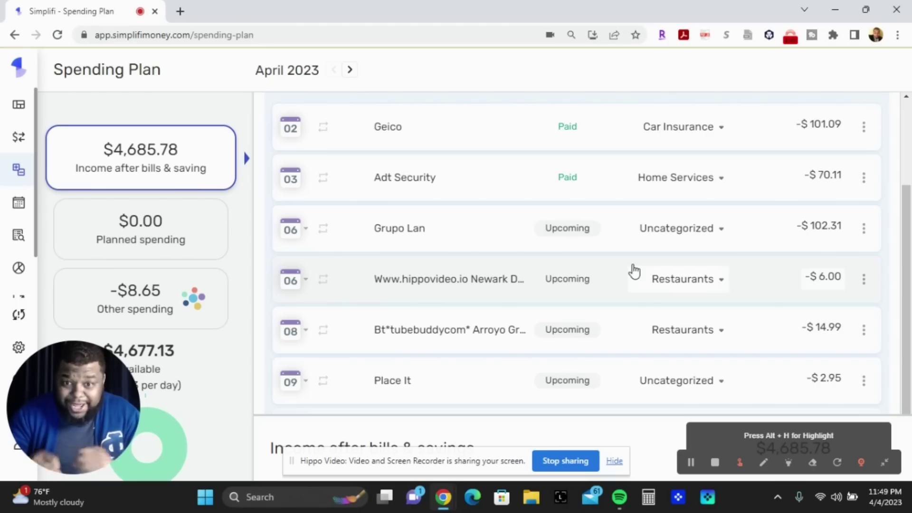
pyautogui.moveTo(909, 260); pyautogui.dragTo(911, 239)
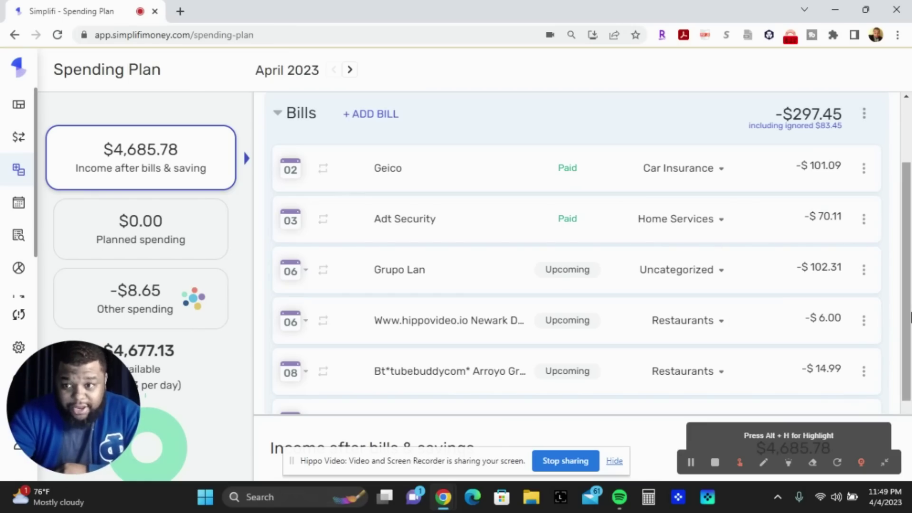
pyautogui.scroll(2, 908, 264)
pyautogui.moveTo(909, 265); pyautogui.dragTo(909, 438)
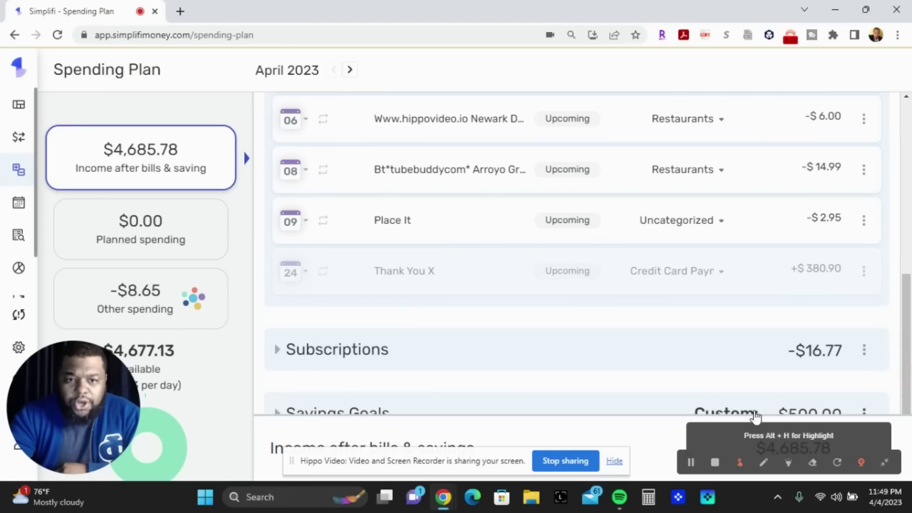
pyautogui.moveTo(910, 364); pyautogui.dragTo(909, 199)
pyautogui.click(302, 204)
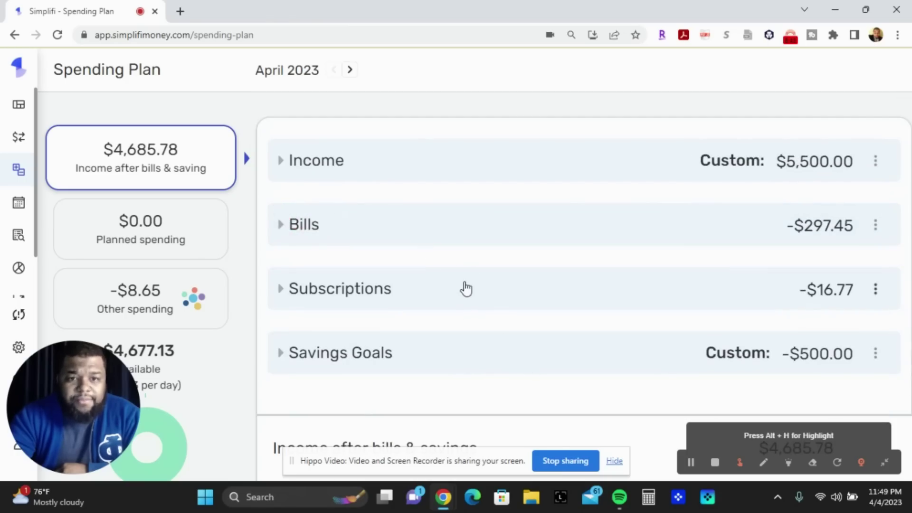
# Expand the Subscriptions and Income sections of the spending plan to review their entries.
pyautogui.click(465, 287)
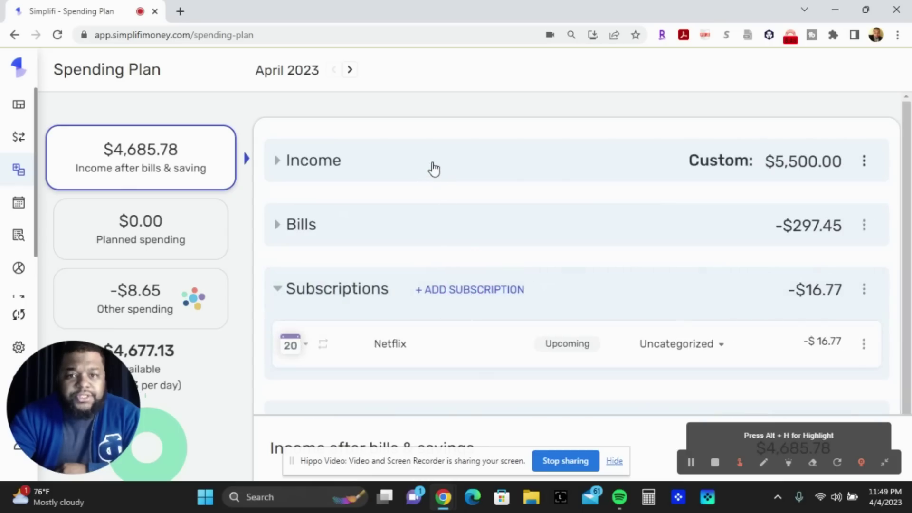
pyautogui.click(432, 164)
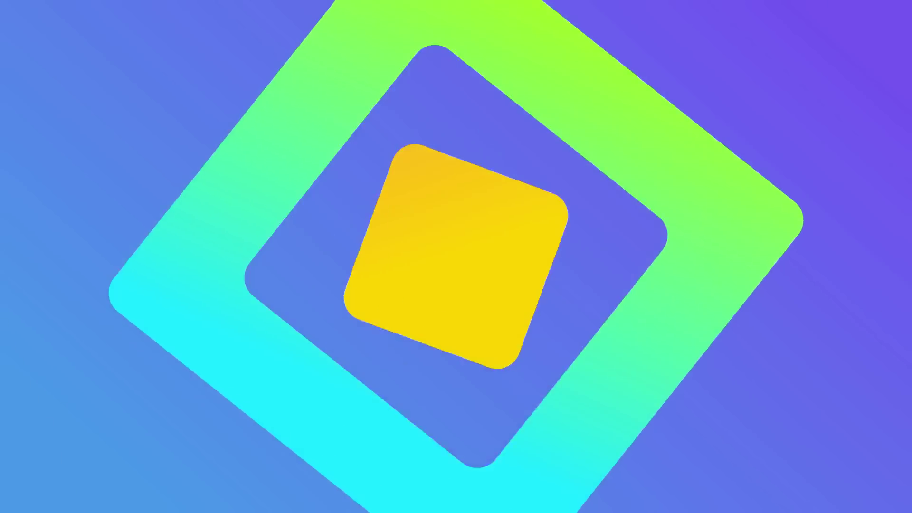
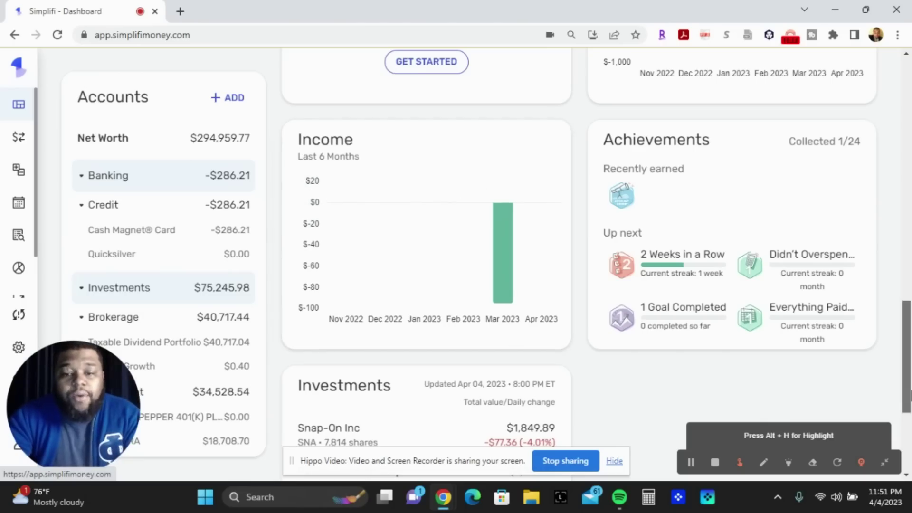
# Open the investment portfolio from the dashboard's Investments card and look over its holdings and related news.
pyautogui.scroll(-4, 908, 428)
pyautogui.scroll(3, 909, 444)
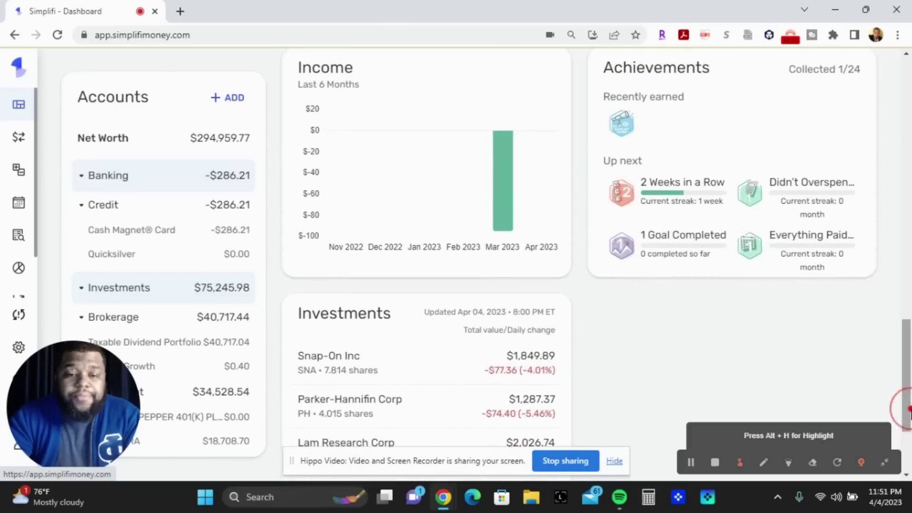
pyautogui.click(416, 309)
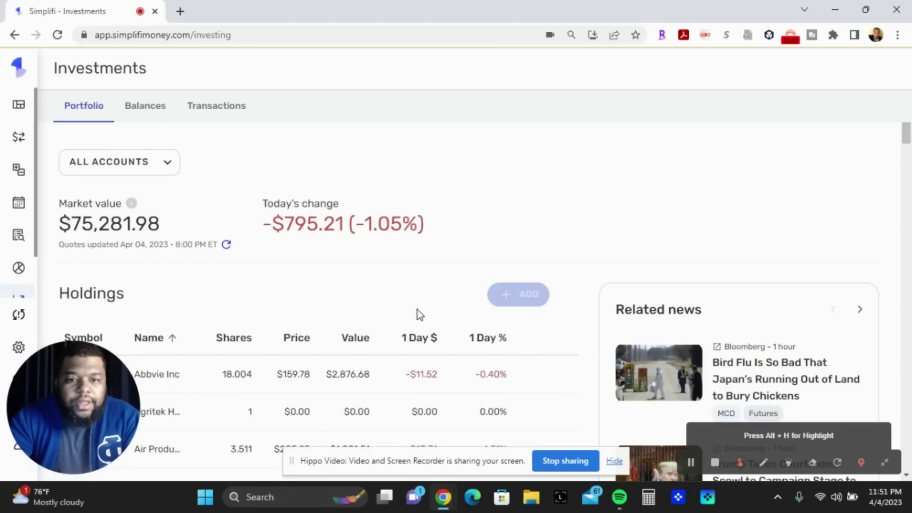
pyautogui.moveTo(908, 137); pyautogui.dragTo(908, 158)
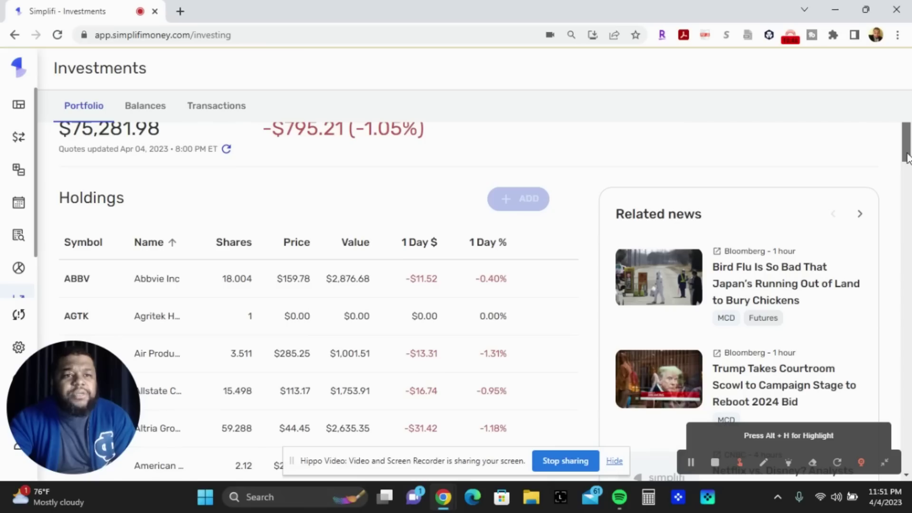
pyautogui.moveTo(908, 159); pyautogui.dragTo(907, 159)
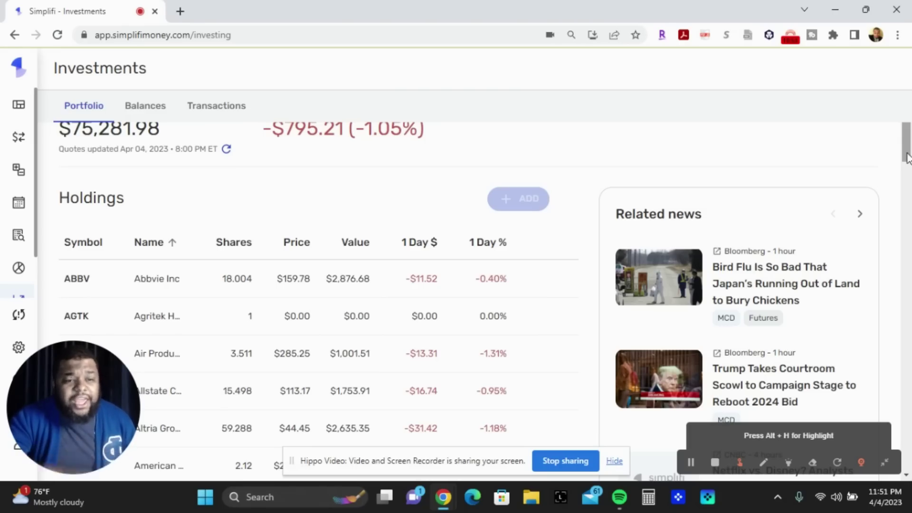
# Return to the dashboard and open the full spending plan from its Spending Plan card.
pyautogui.moveTo(10, 247)
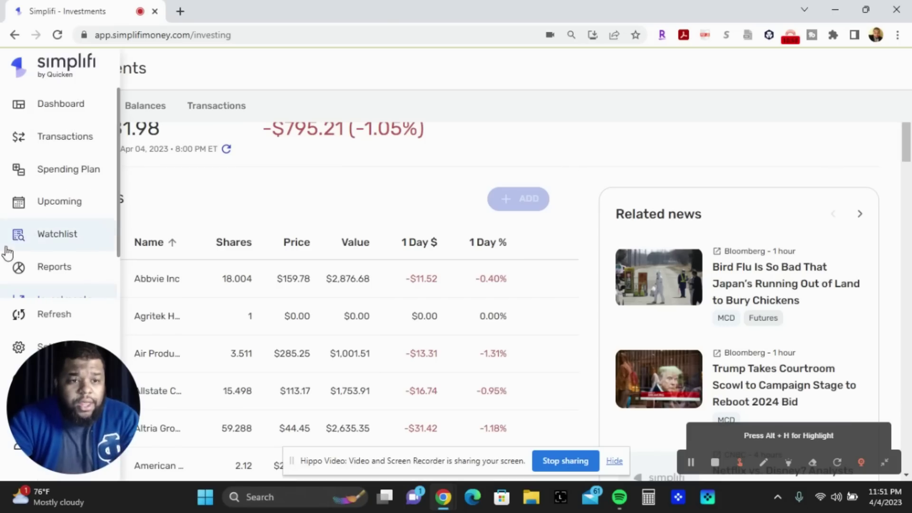
pyautogui.click(82, 105)
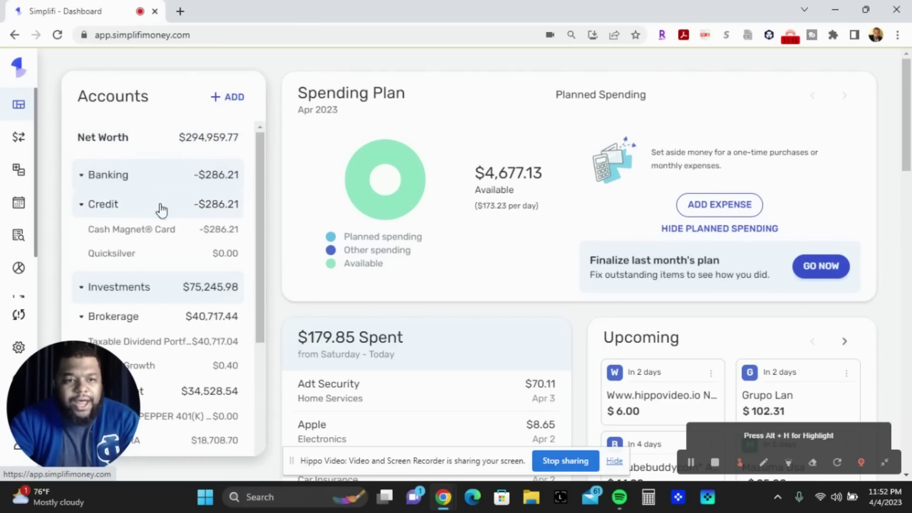
pyautogui.click(414, 172)
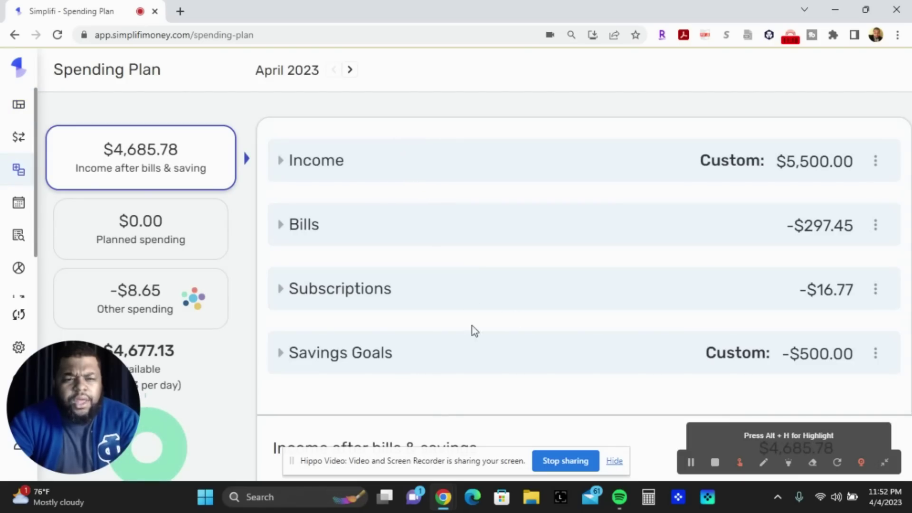
# Open the Transactions page, browse the upcoming payments through early May, and look over the recent transaction activity.
pyautogui.moveTo(5, 210)
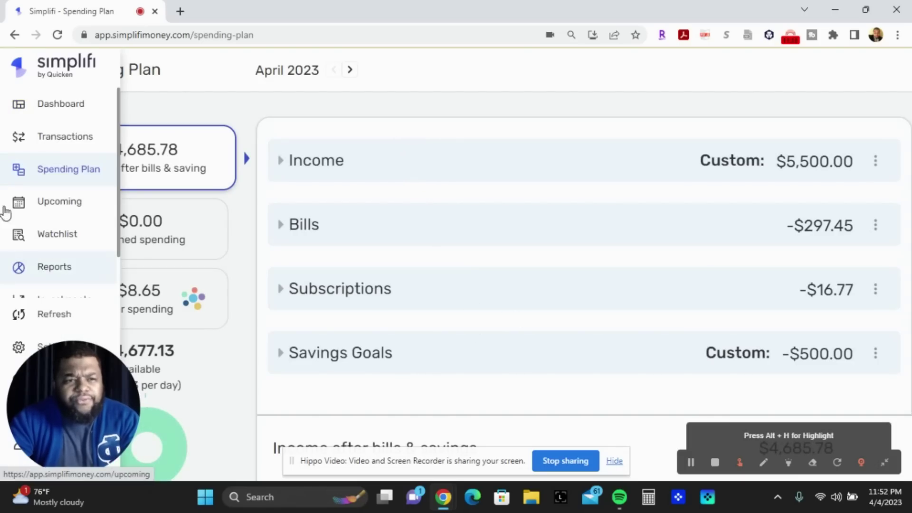
pyautogui.click(67, 141)
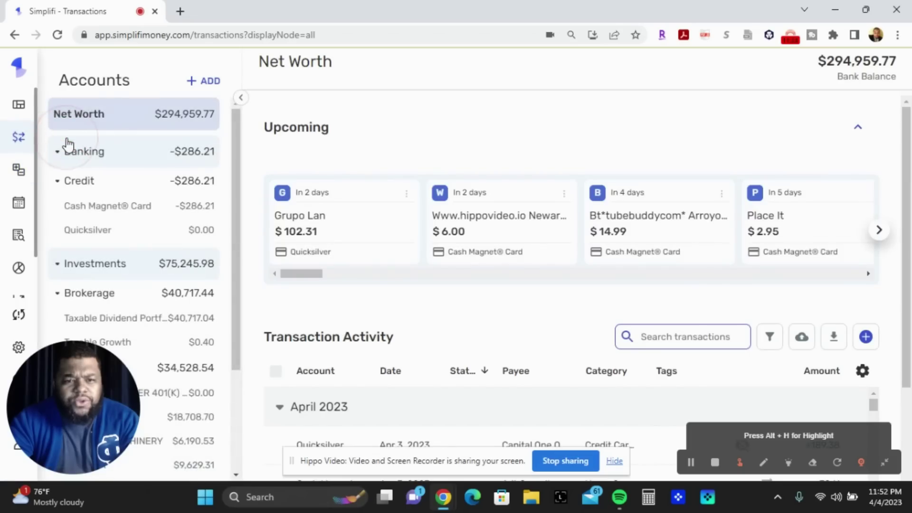
pyautogui.click(880, 230)
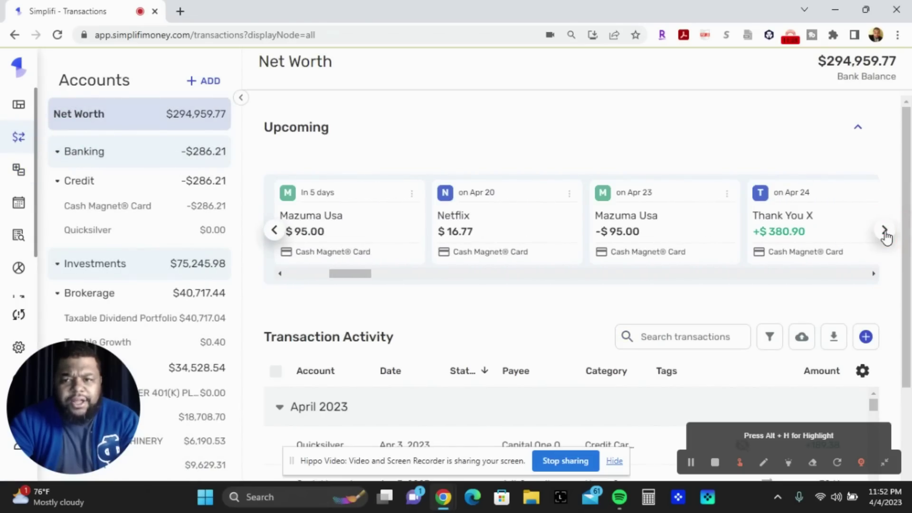
pyautogui.click(884, 231)
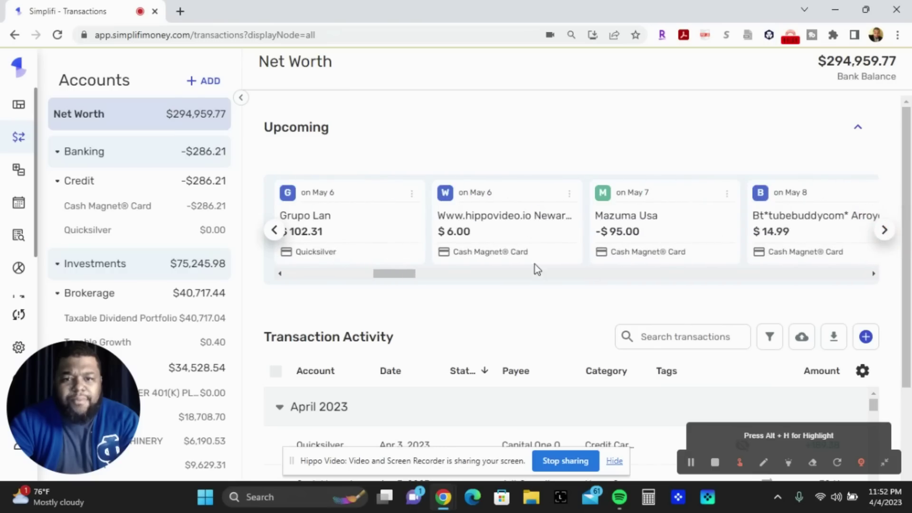
pyautogui.moveTo(910, 183); pyautogui.dragTo(910, 338)
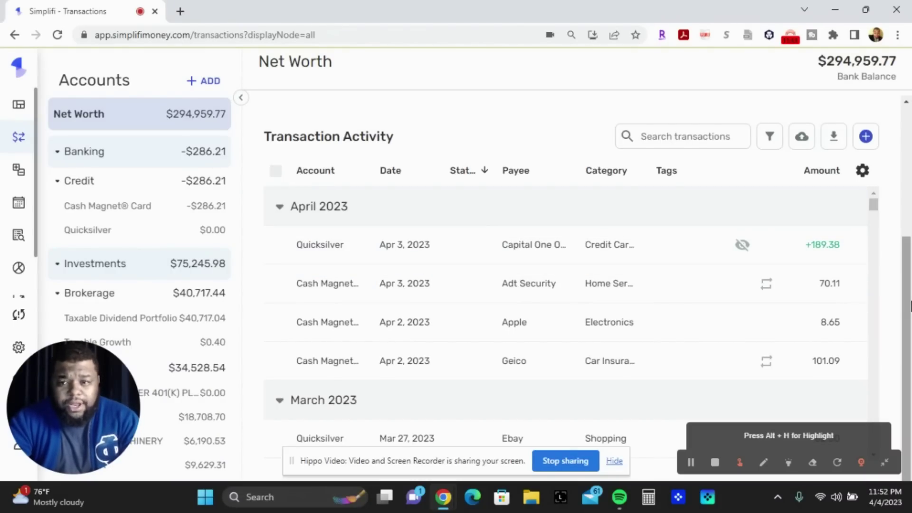
pyautogui.moveTo(909, 307); pyautogui.dragTo(904, 176)
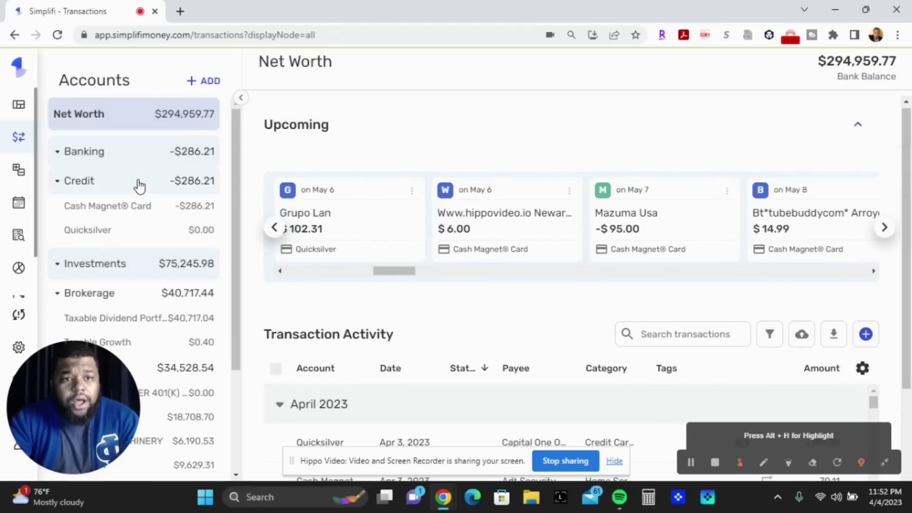
# Start adding an account, view the Discover Credit Card connection form, and close it without connecting.
pyautogui.click(202, 84)
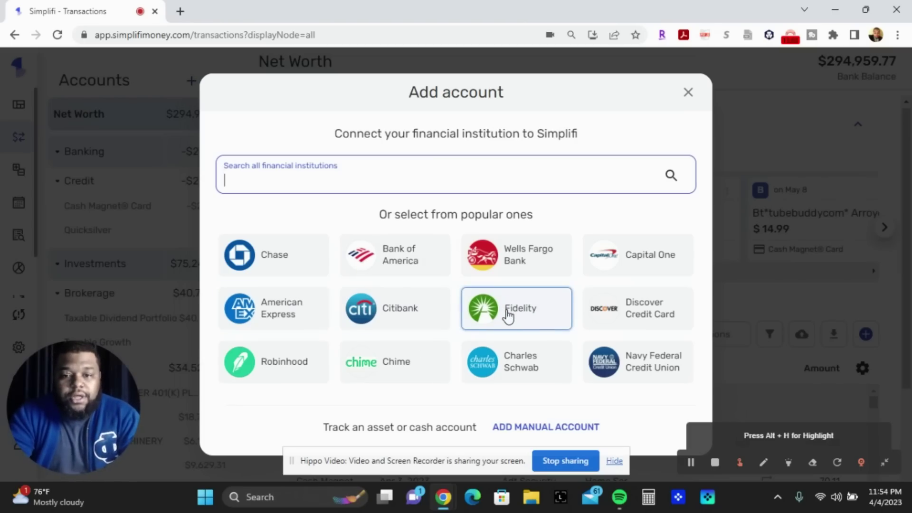
pyautogui.click(606, 316)
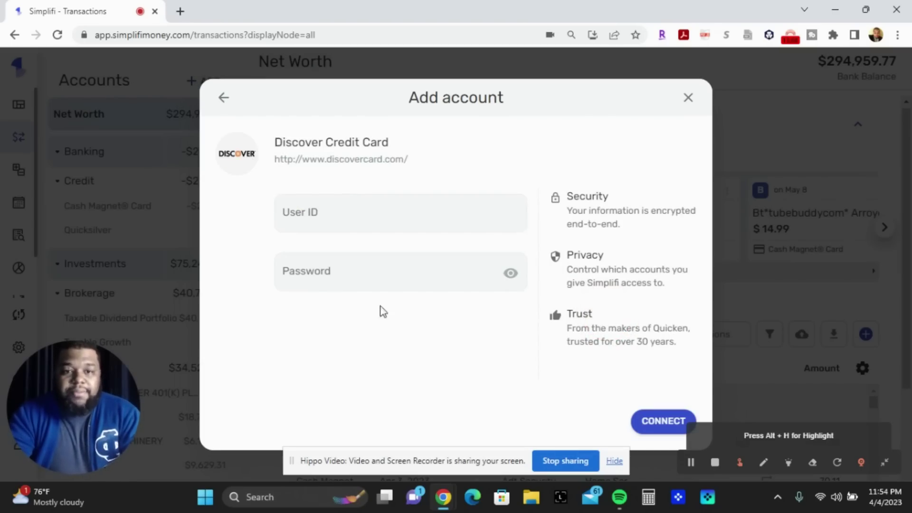
pyautogui.click(514, 231)
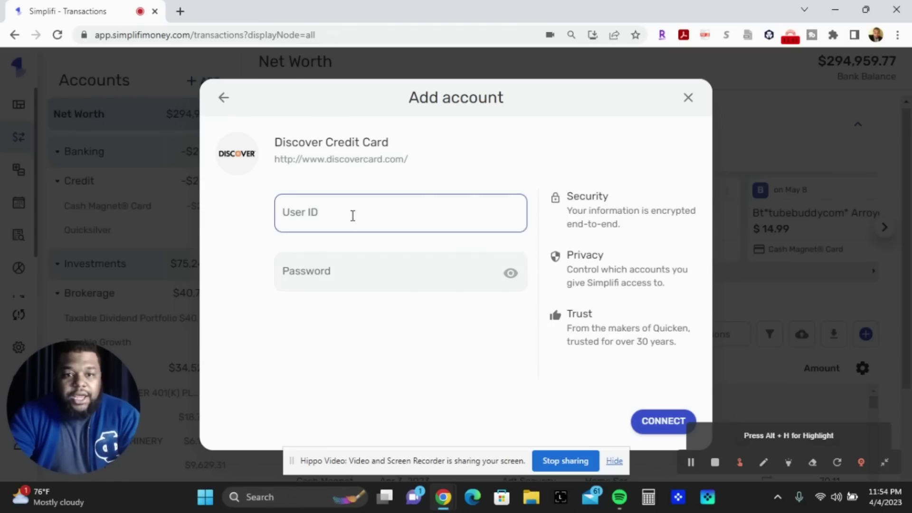
pyautogui.click(369, 223)
pyautogui.click(369, 223)
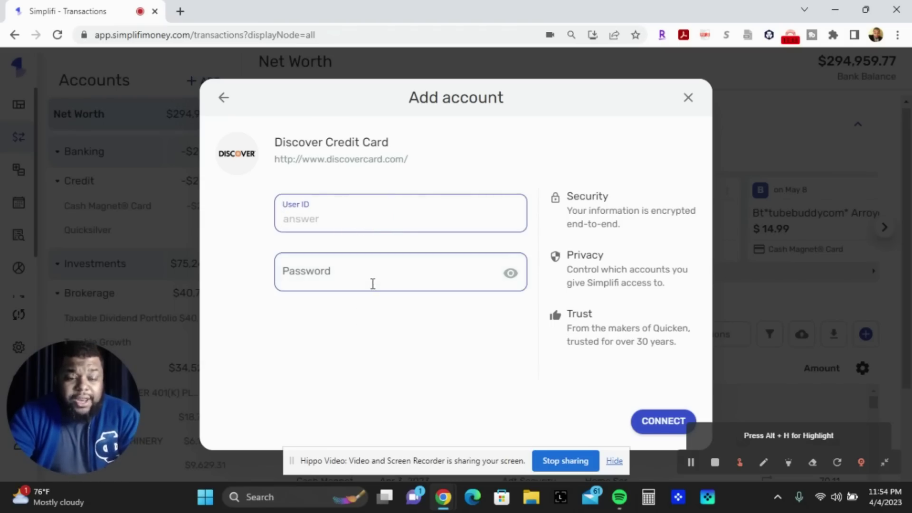
pyautogui.click(687, 98)
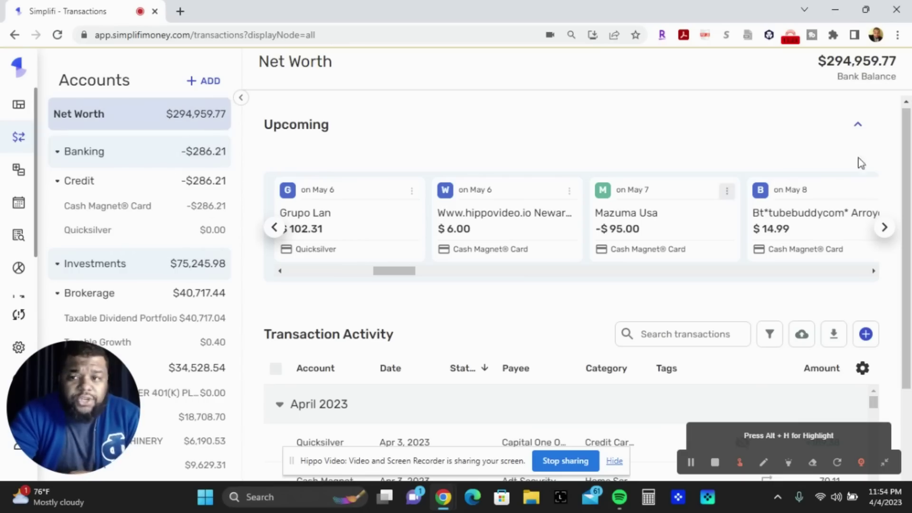
# Review the whole accounts list from credit through brokerage, retirement and assets, along with the April 2023 transaction activity.
pyautogui.scroll(-1, 910, 200)
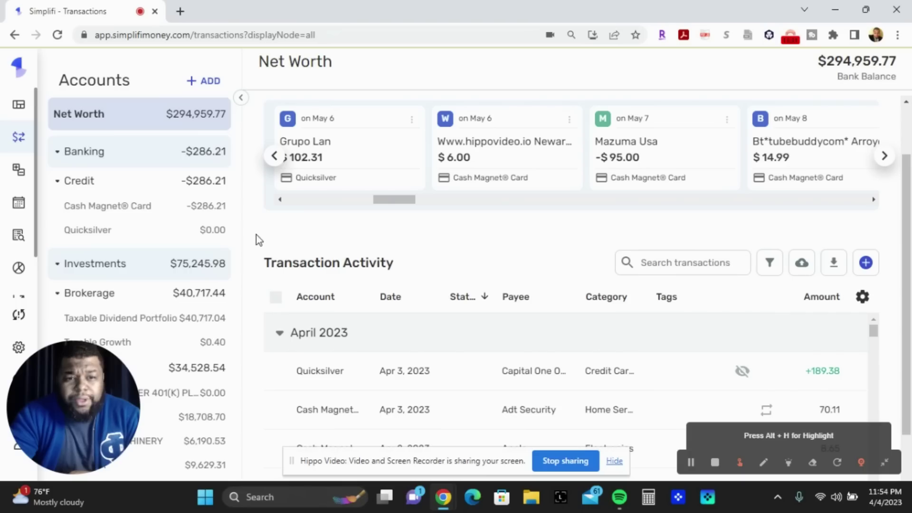
pyautogui.moveTo(235, 221); pyautogui.dragTo(233, 305)
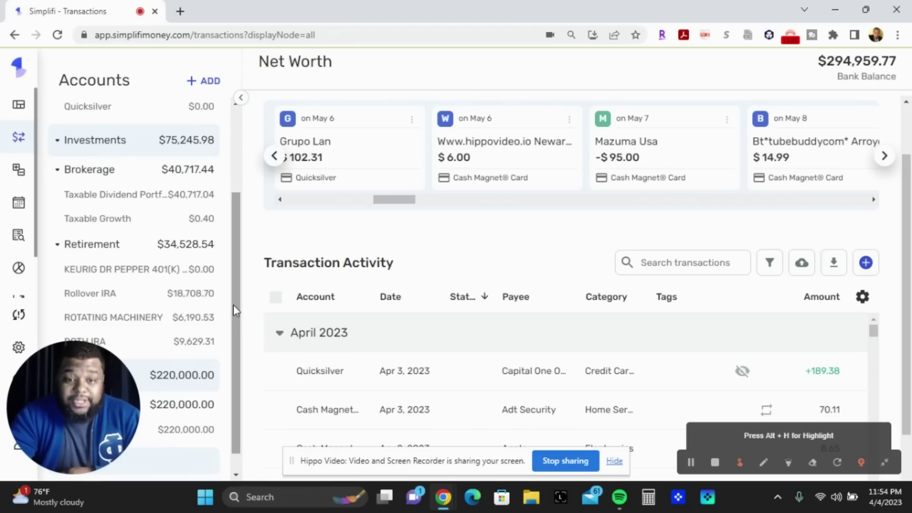
pyautogui.scroll(-1, 233, 297)
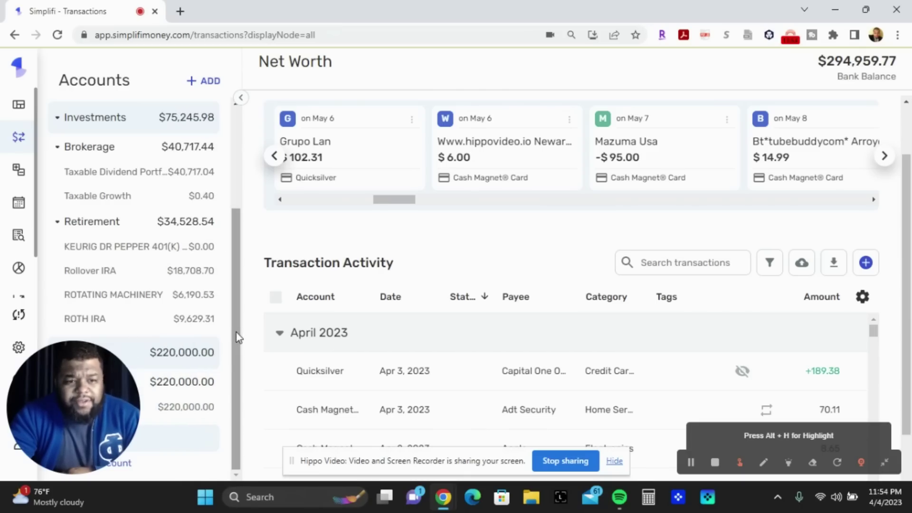
pyautogui.moveTo(235, 284); pyautogui.dragTo(245, 250)
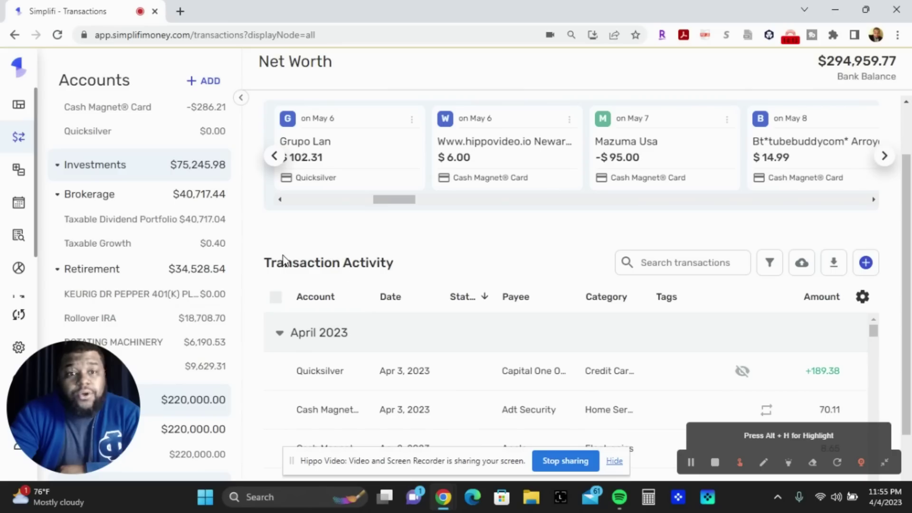
pyautogui.moveTo(238, 267); pyautogui.dragTo(234, 163)
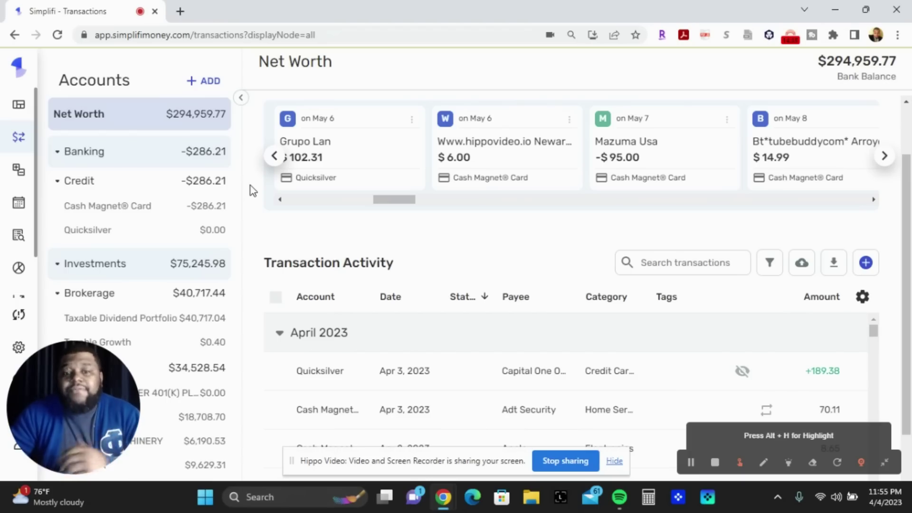
pyautogui.moveTo(909, 311)
pyautogui.mouseDown()
pyautogui.moveTo(909, 266)
pyautogui.moveTo(910, 313)
pyautogui.mouseUp()
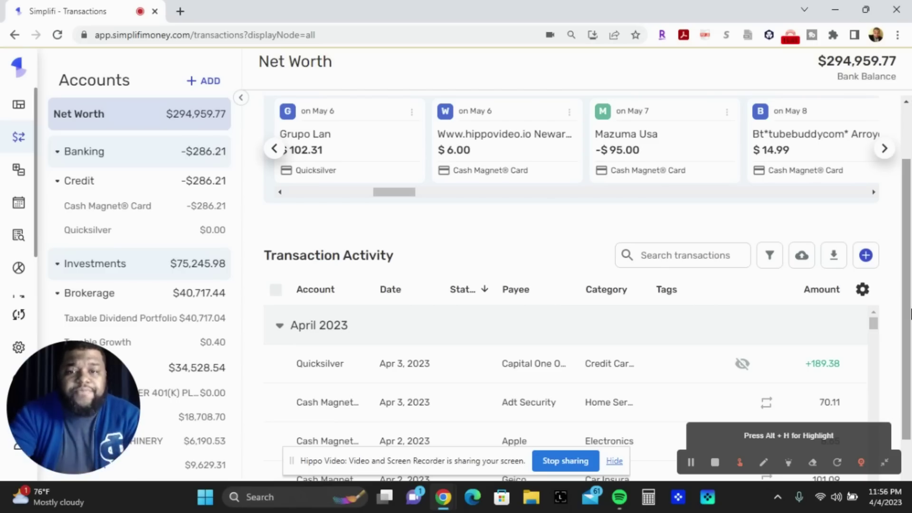
pyautogui.moveTo(908, 314); pyautogui.dragTo(911, 226)
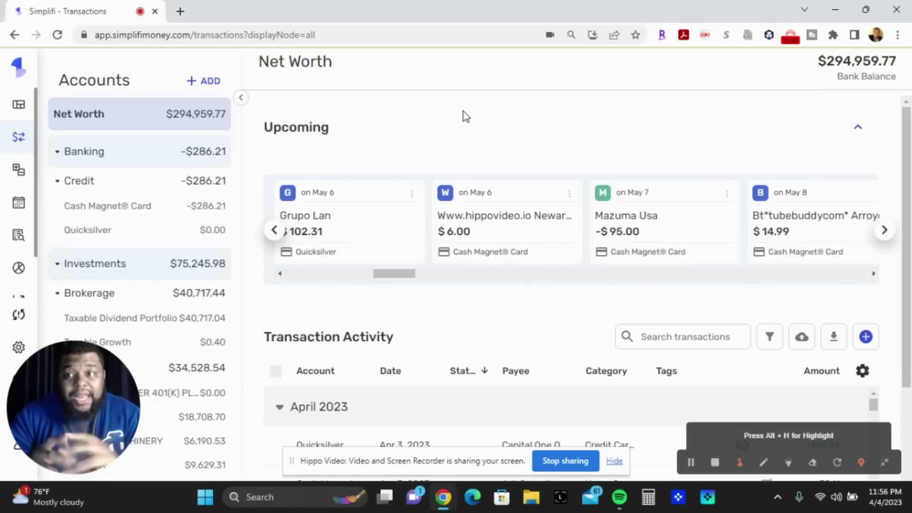
# Revisit the April 2023 spending plan and open the Spending Watchlist page.
pyautogui.moveTo(6, 182)
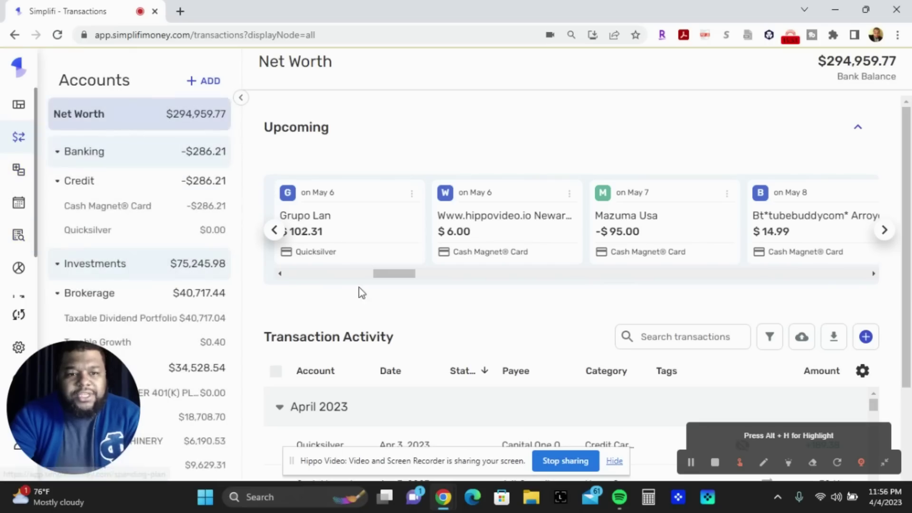
pyautogui.click(36, 172)
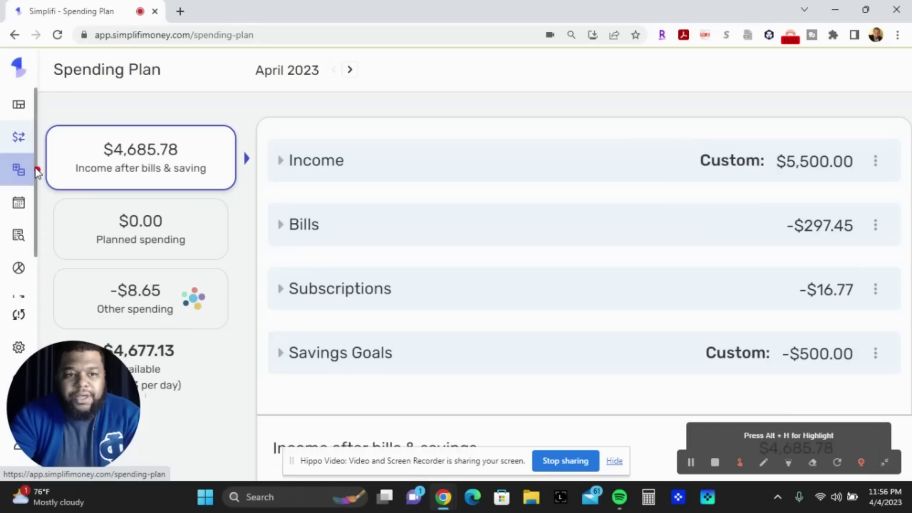
pyautogui.click(19, 234)
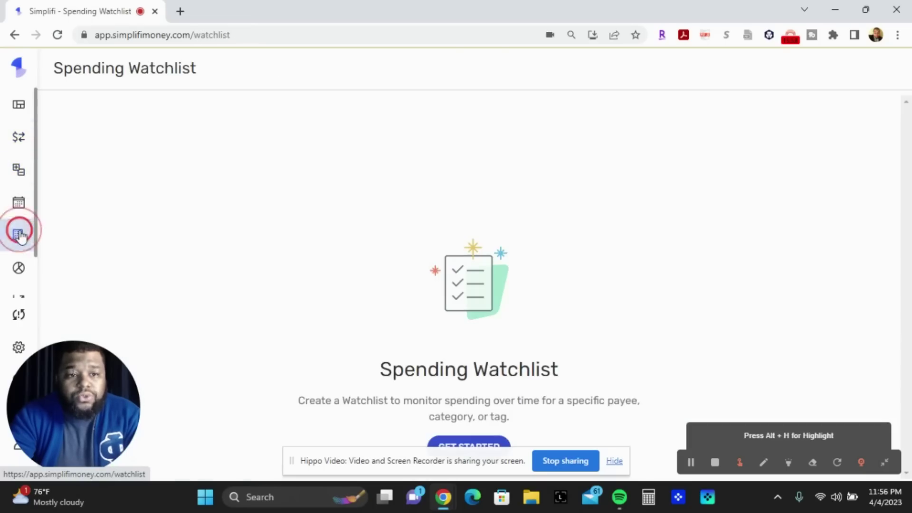
# View the Upcoming page with its Coming Soon list and April 2023 calendar, and return to the dashboard.
pyautogui.click(19, 203)
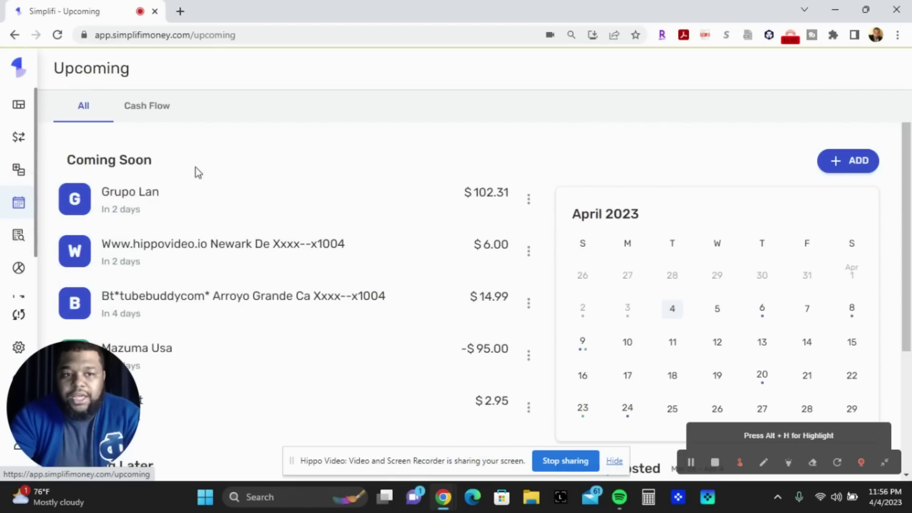
pyautogui.moveTo(30, 289)
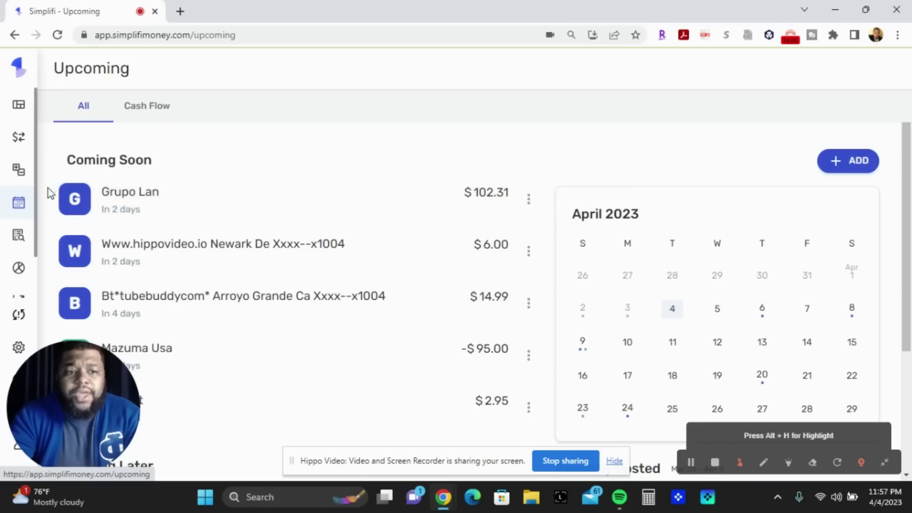
pyautogui.moveTo(31, 153)
pyautogui.click(72, 113)
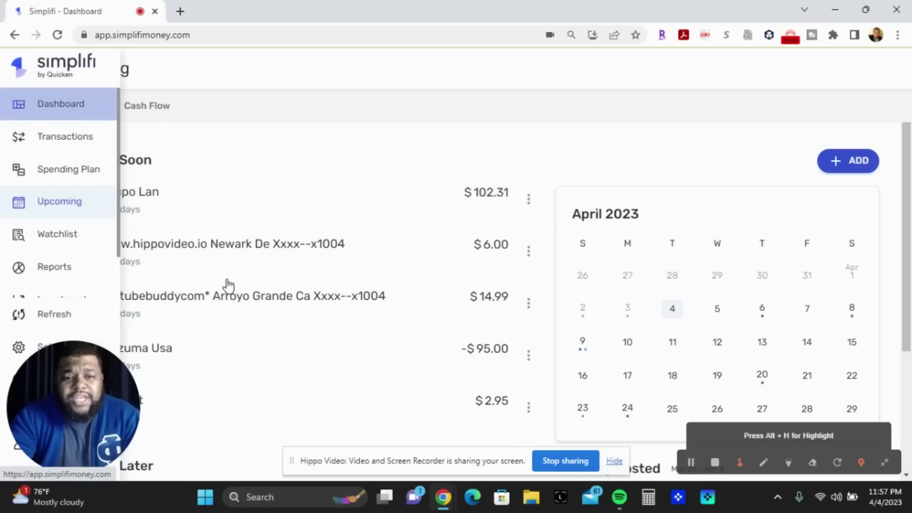